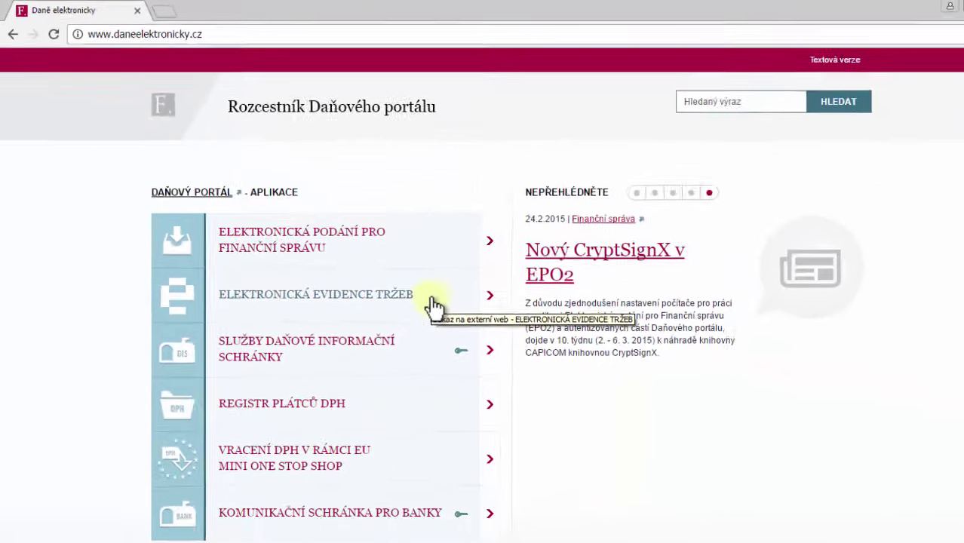
Open the electronic sales records services, then return to the tax portal signpost window
left_click(433, 305)
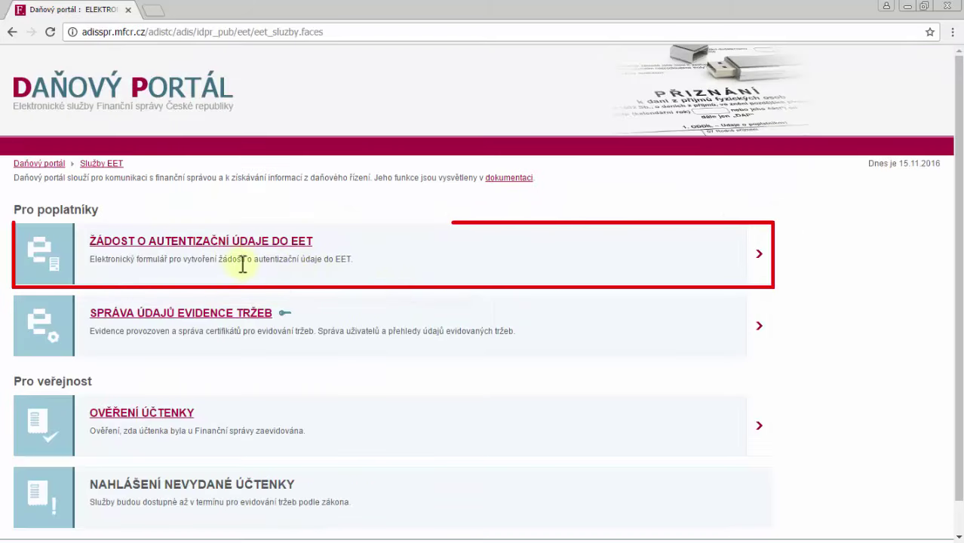
left_click(229, 246)
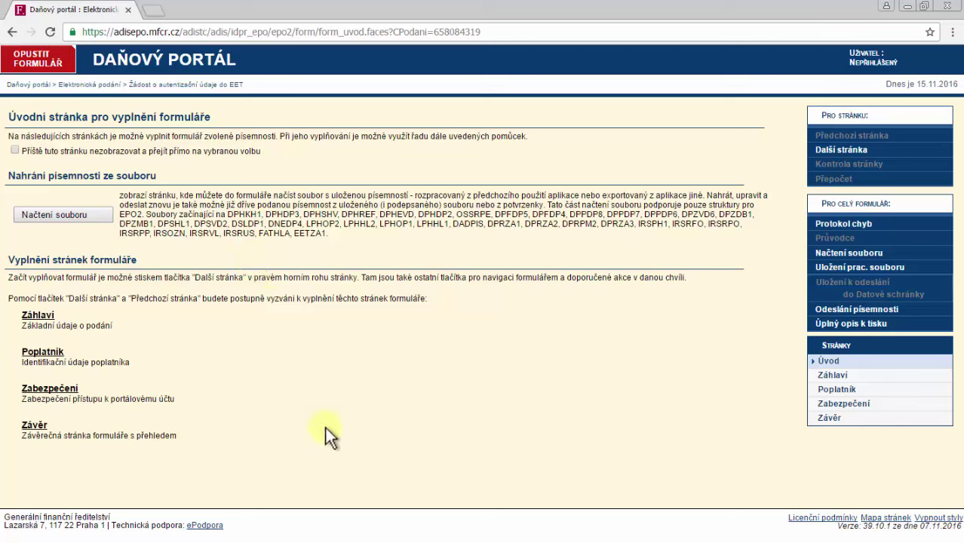
mouse_move(433, 539)
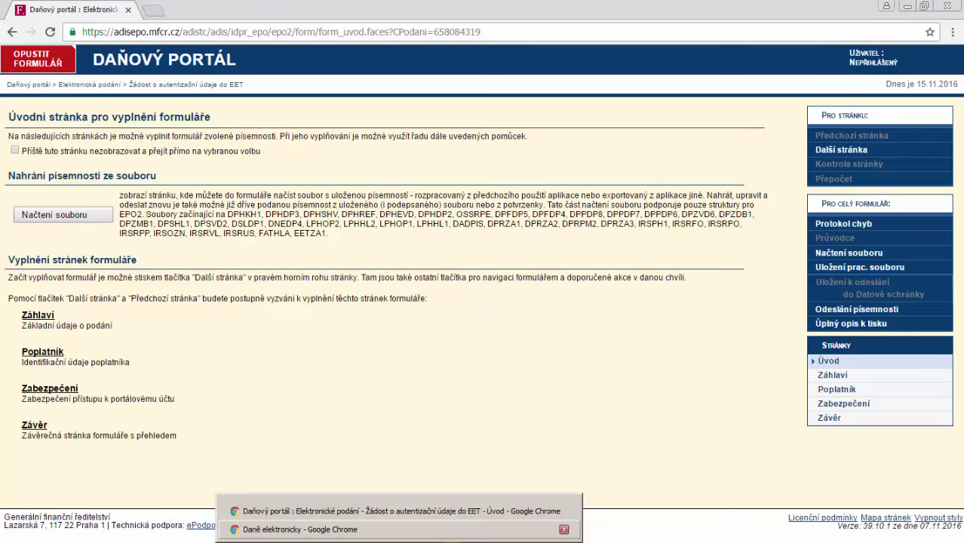
left_click(300, 529)
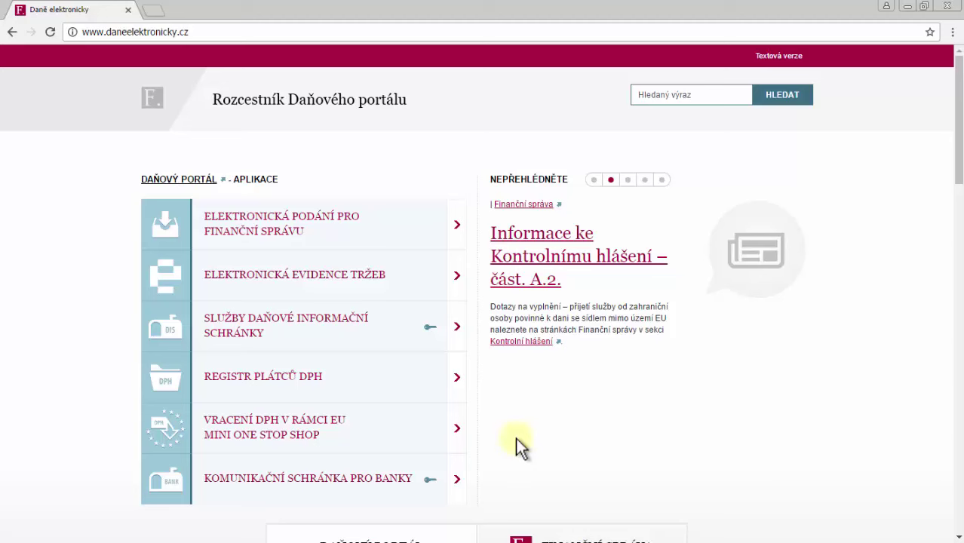
Go to the Správa údajů evidence tržeb login and enter the saved username and password
left_click(353, 290)
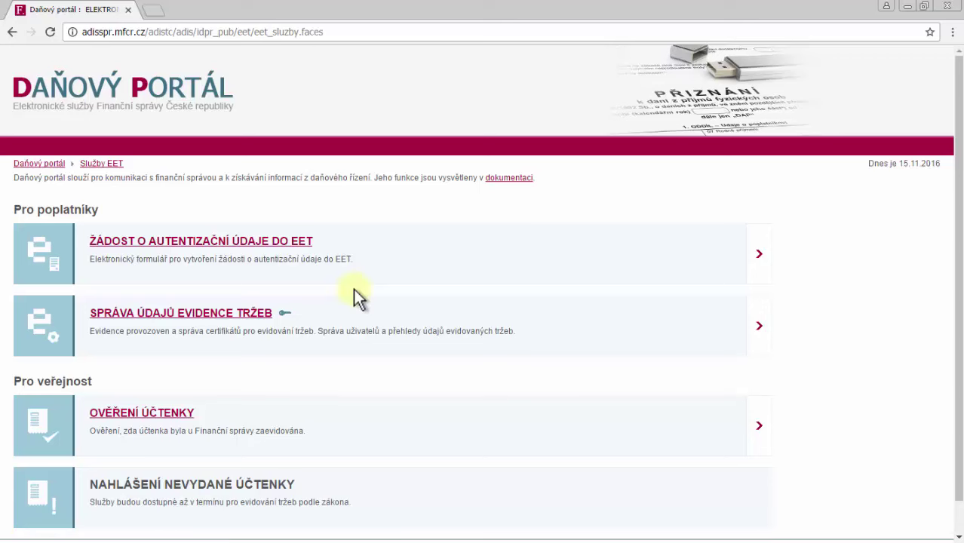
left_click(237, 310)
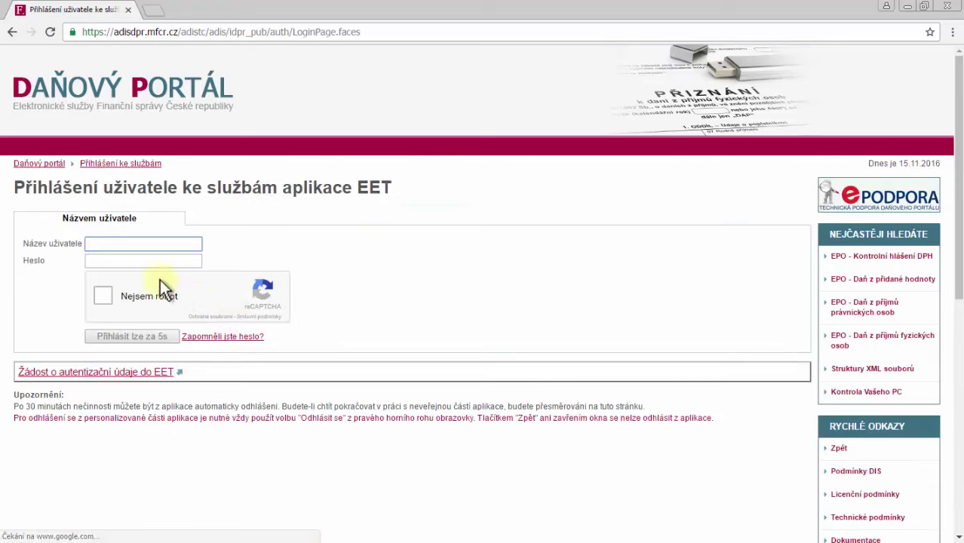
left_click(139, 245)
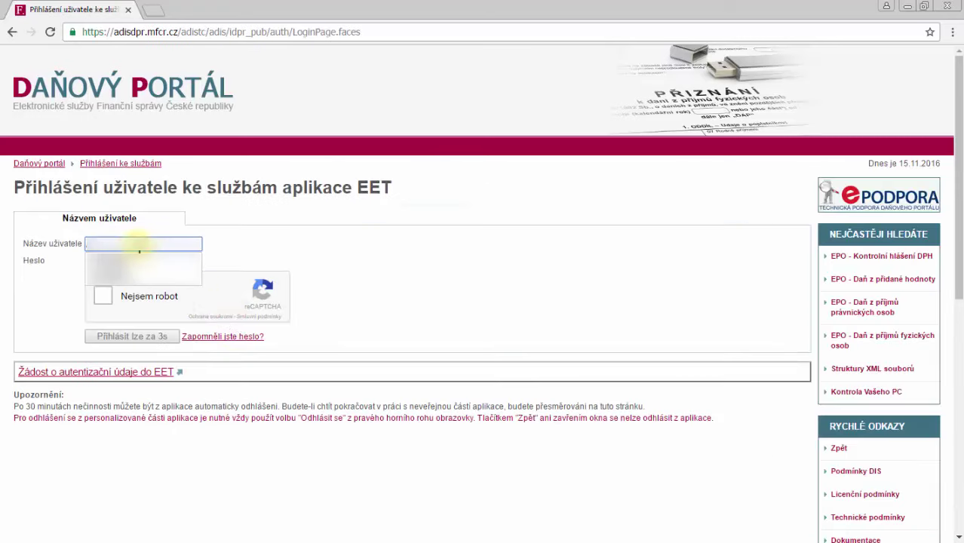
left_click(139, 253)
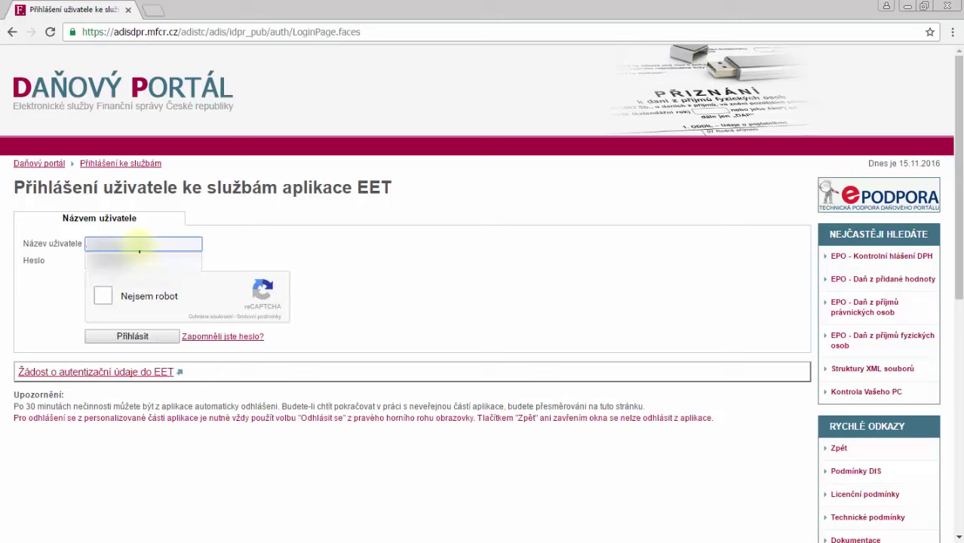
key("Tab")
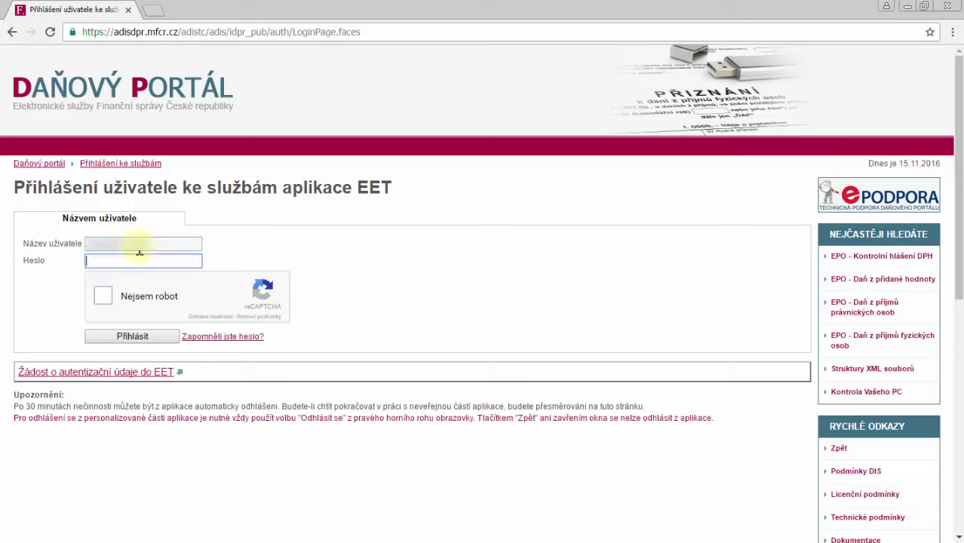
type("••••••••")
Pass the reCAPTCHA shop-front image challenge and log in with Přihlásit
left_click(99, 303)
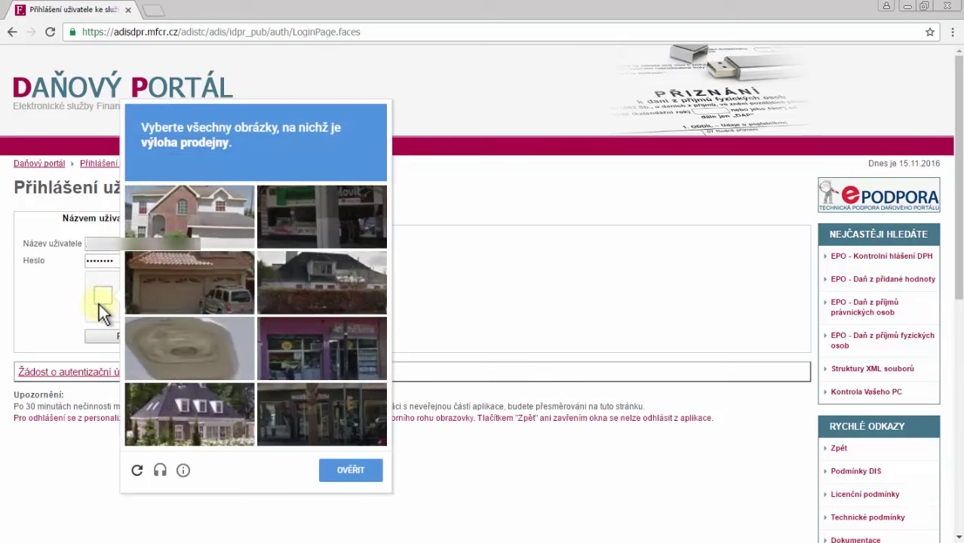
left_click(314, 344)
left_click(332, 400)
left_click(334, 218)
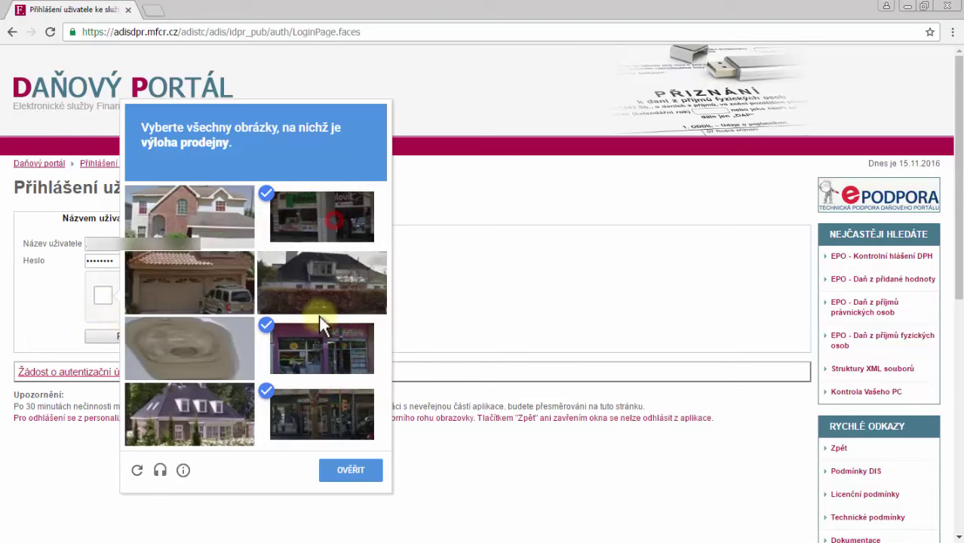
left_click(334, 464)
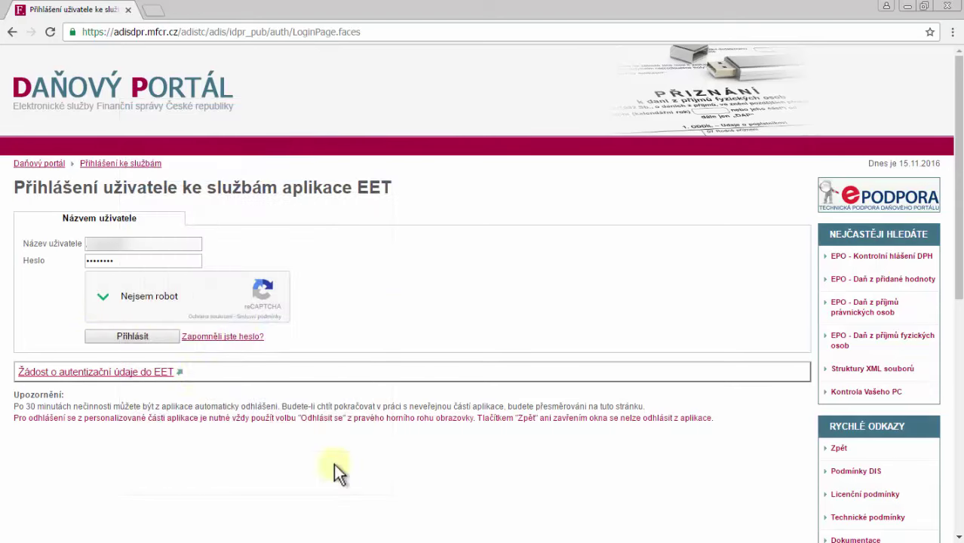
left_click(141, 334)
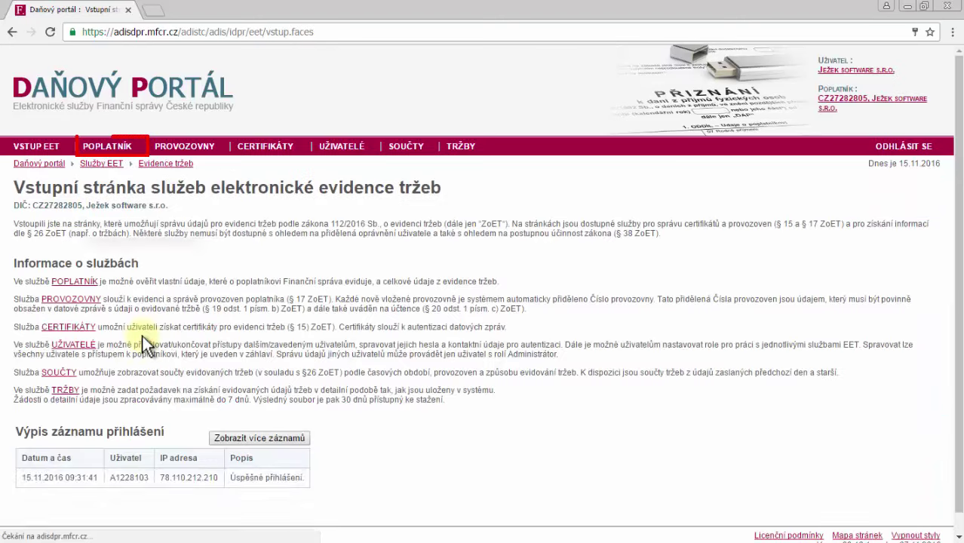
Go to POPLATNÍK, then PROVOZOVNY to list the active stationary establishment 21
left_click(114, 149)
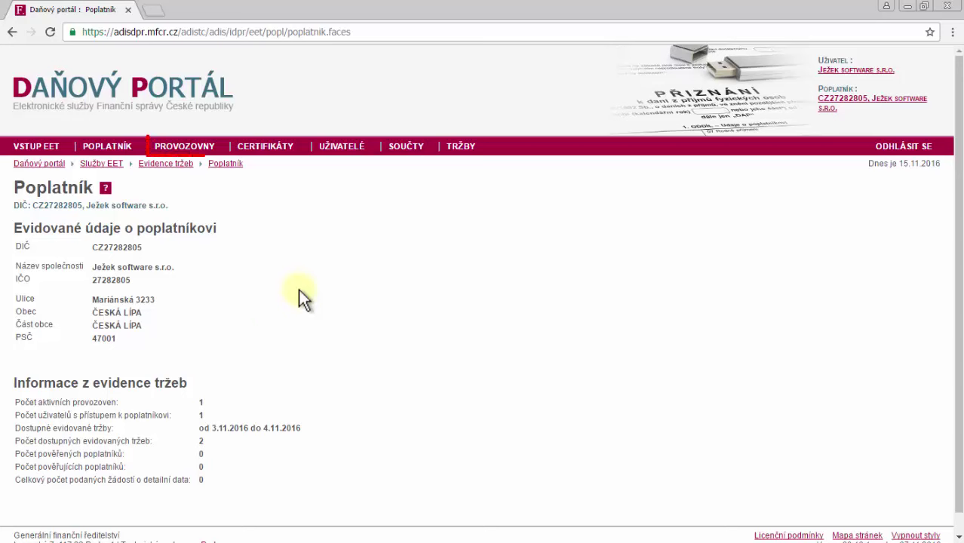
left_click(193, 150)
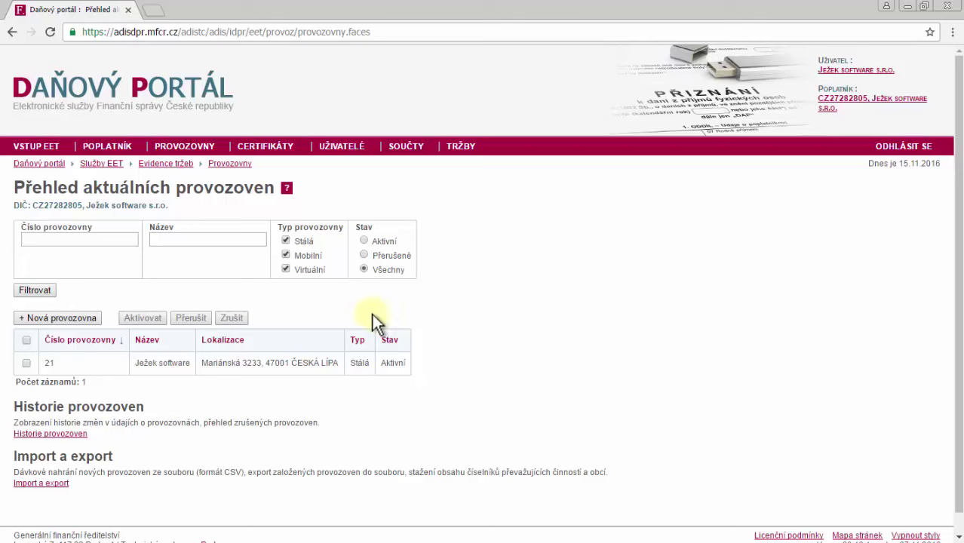
Back out of + Nová provozovna and open establishment 21's detail under Ostatní činnosti (606)
left_click(94, 320)
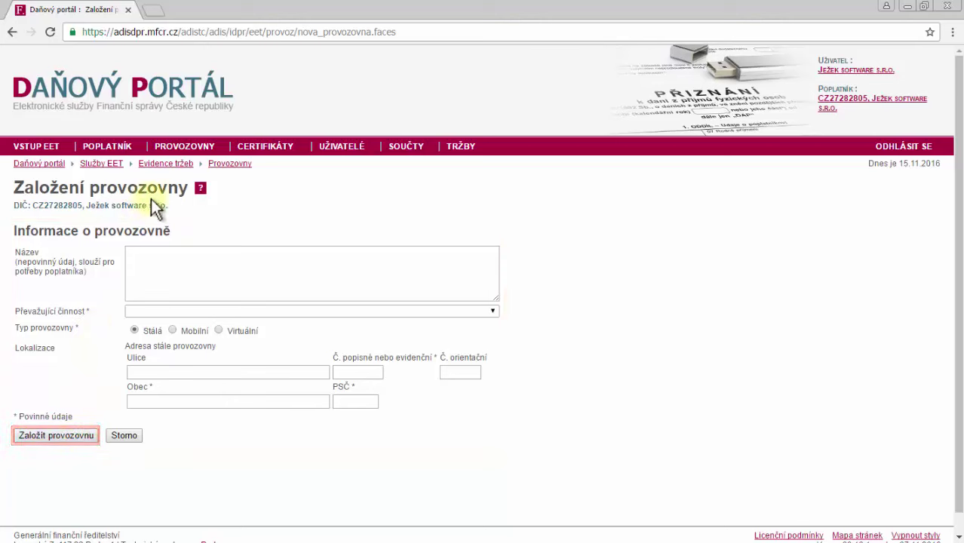
left_click(184, 145)
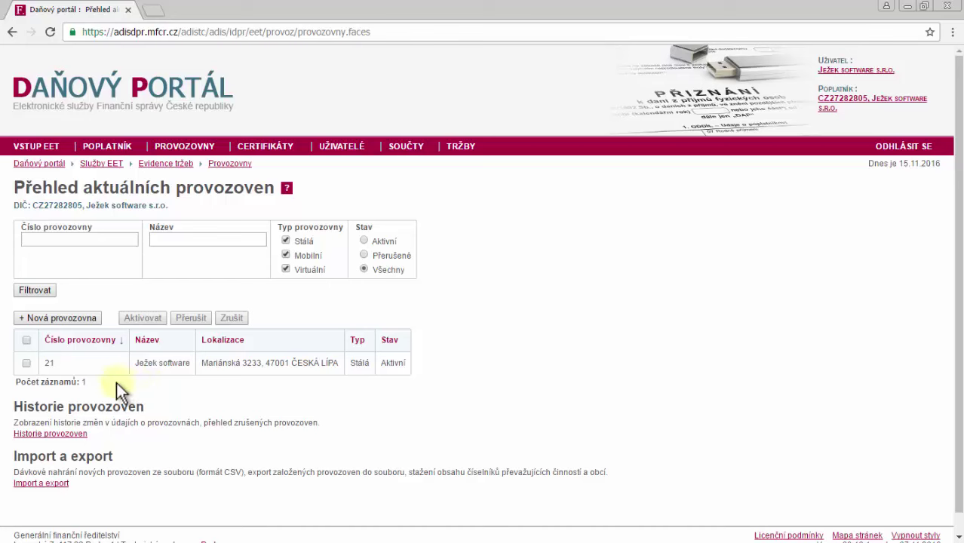
left_click(27, 364)
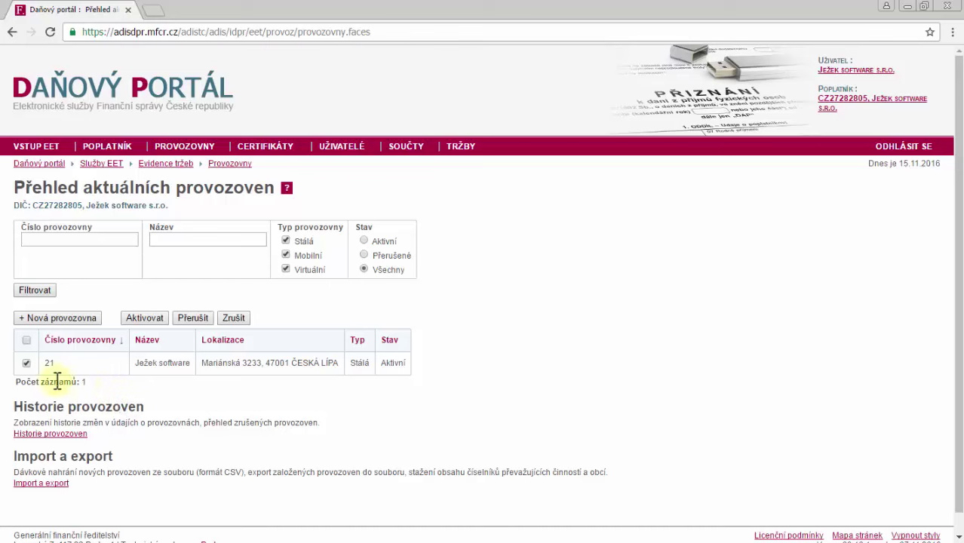
left_click(26, 364)
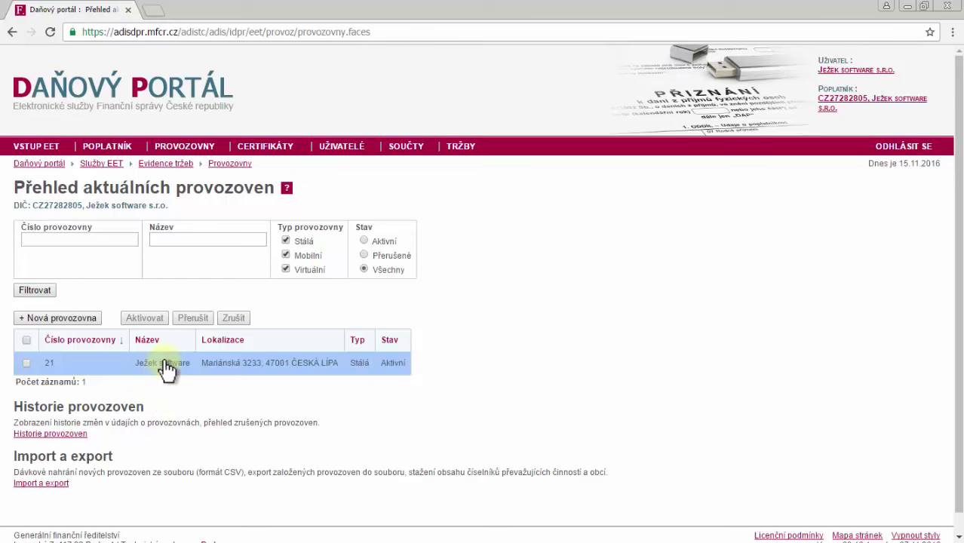
left_click(165, 362)
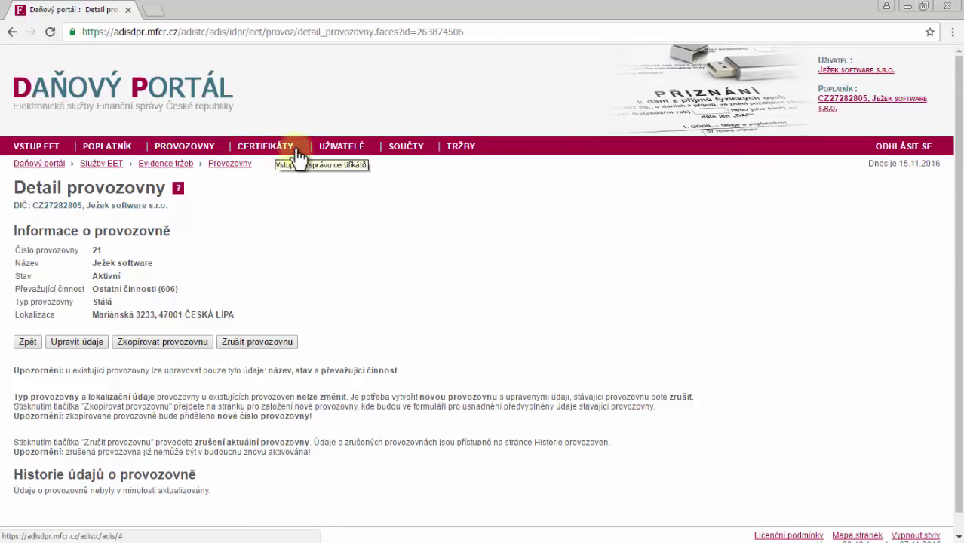
Open EET CA1 from CERTIFIKÁTY and choose NOVÝ CERTIFIKÁT
left_click(296, 150)
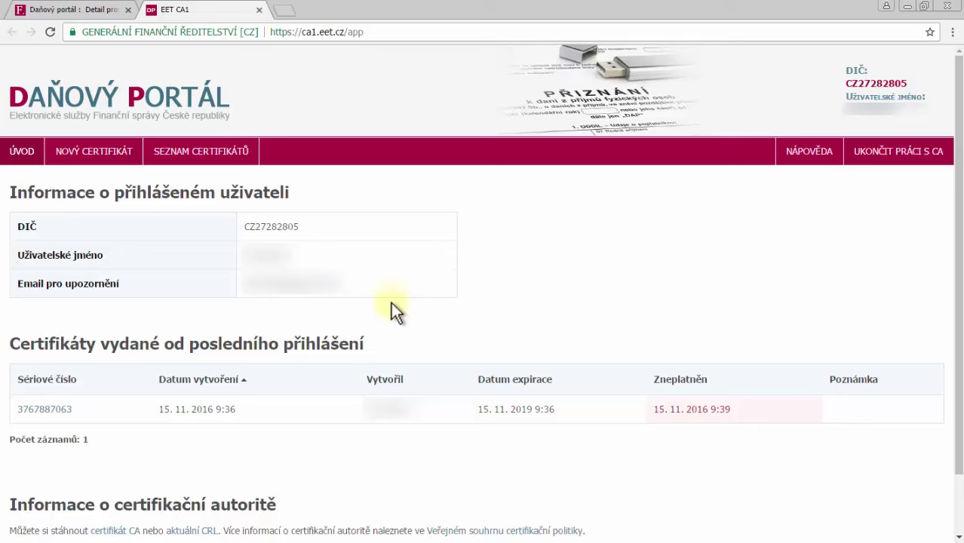
scroll(391, 303, "down", 2)
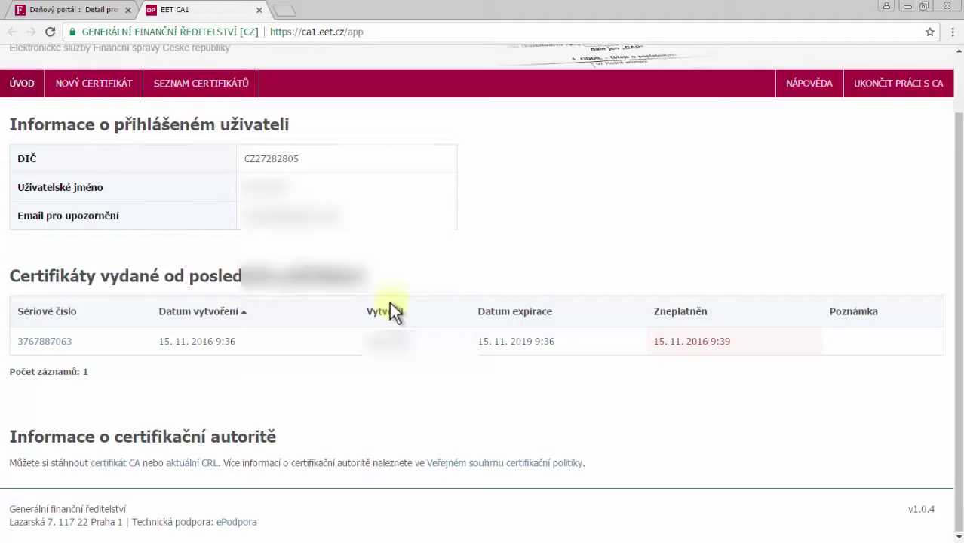
scroll(391, 304, "up", 2)
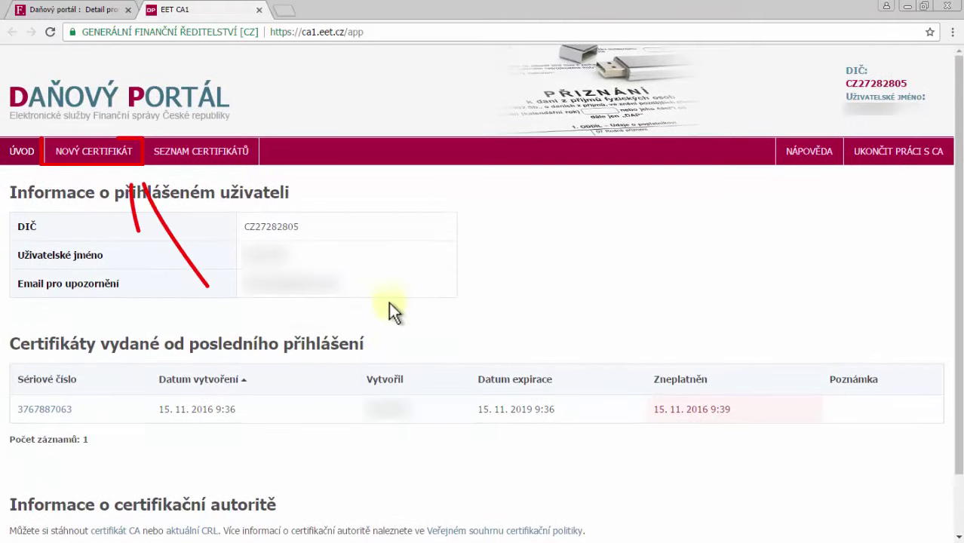
left_click(116, 153)
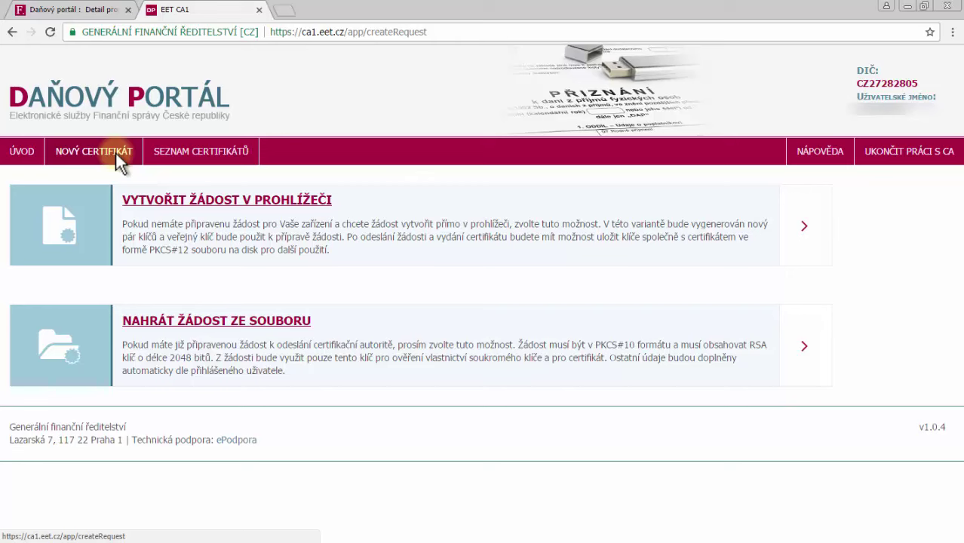
Generate a browser request with a private key password, submit it, and start the export file
left_click(249, 202)
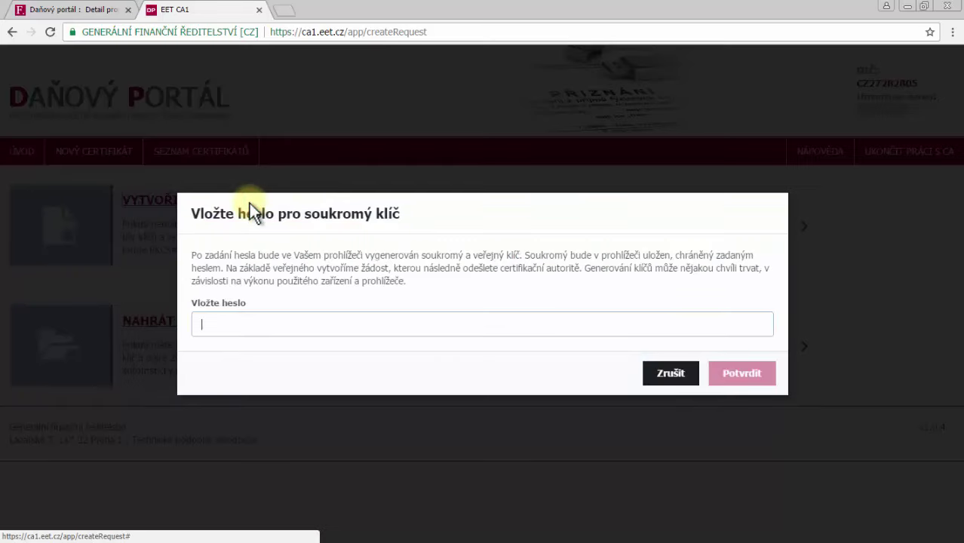
left_click(264, 322)
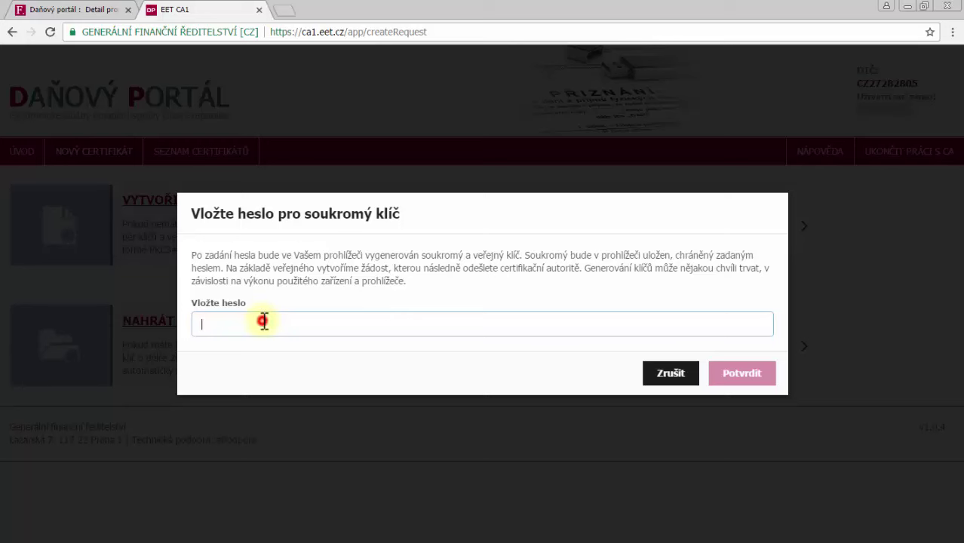
type("1234")
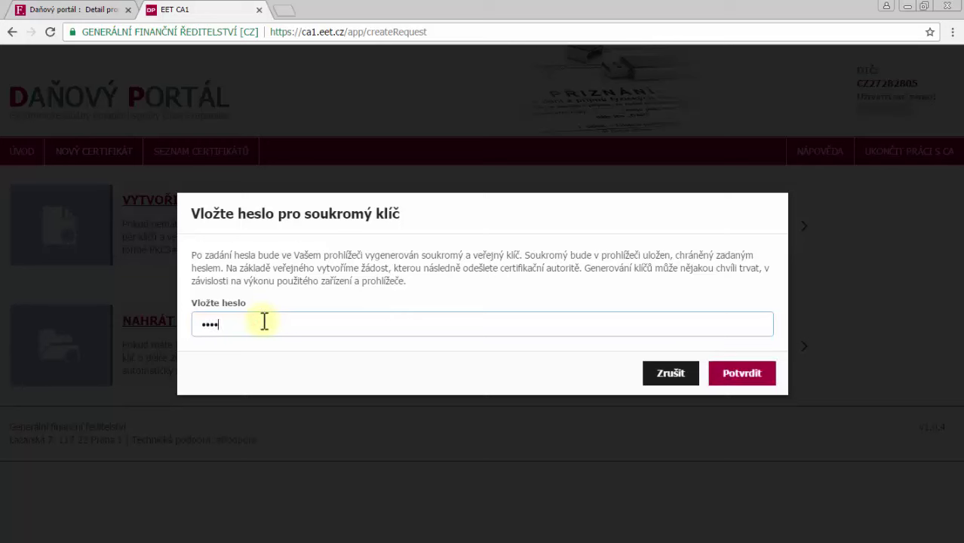
left_click(742, 374)
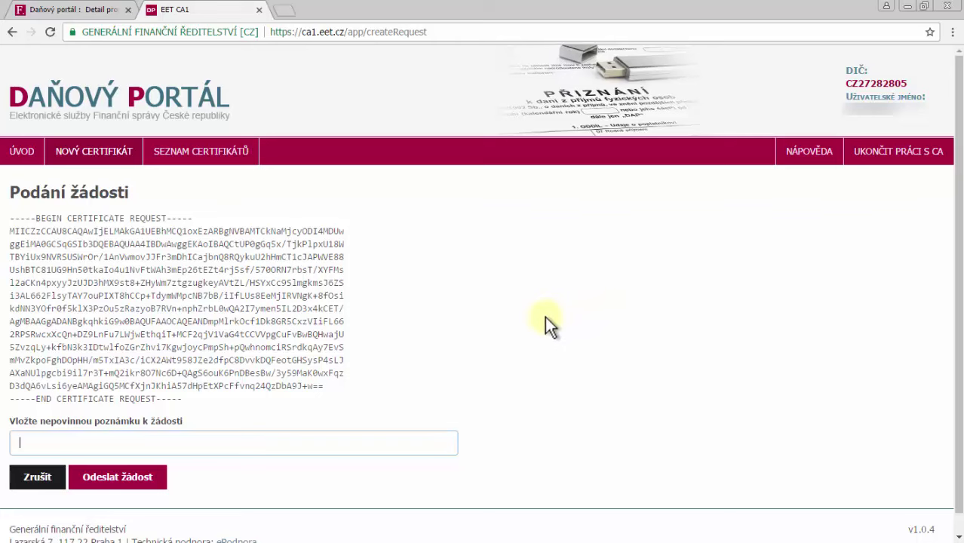
left_click(123, 479)
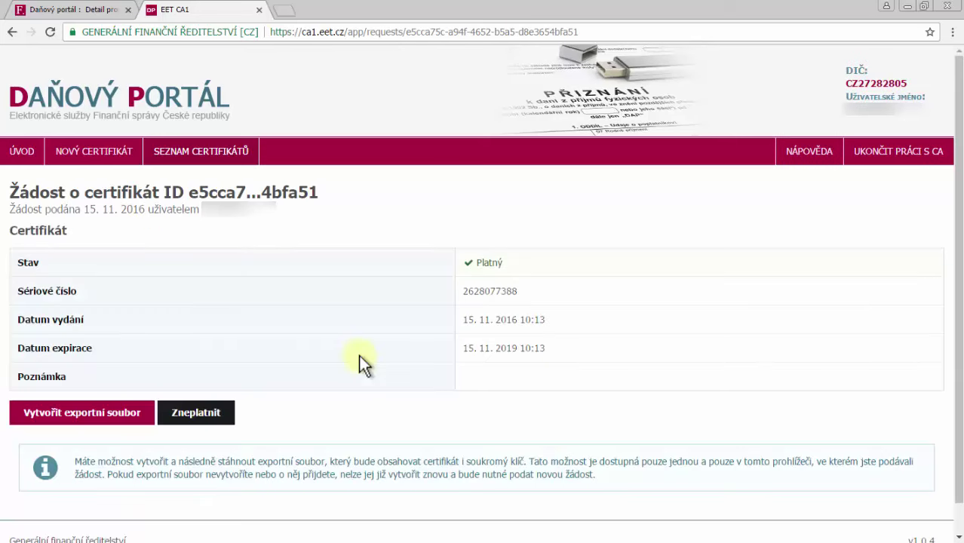
left_click(109, 414)
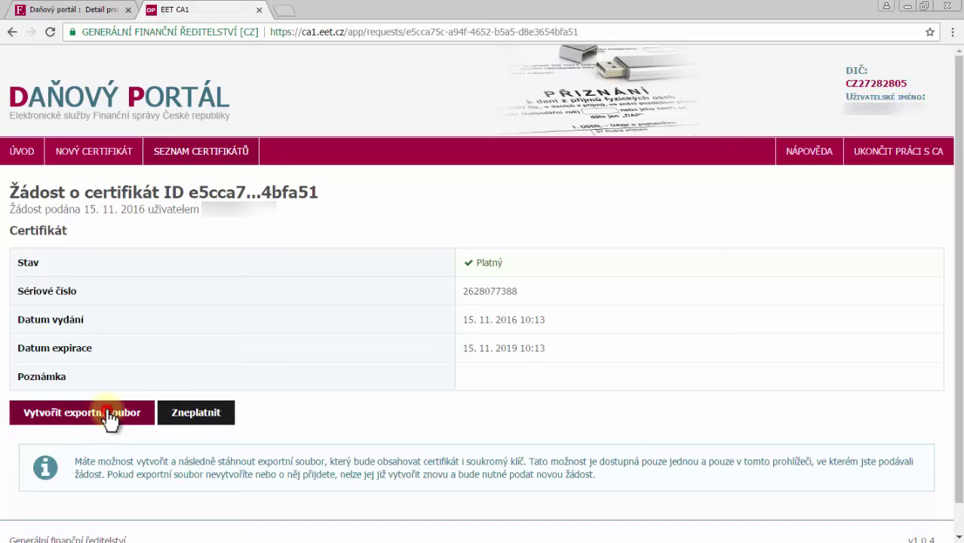
left_click(249, 300)
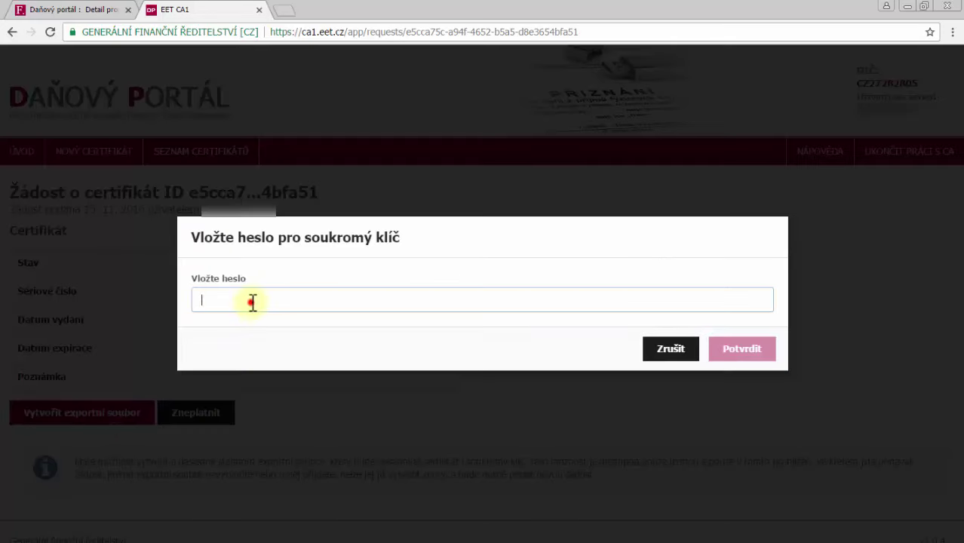
type("••••")
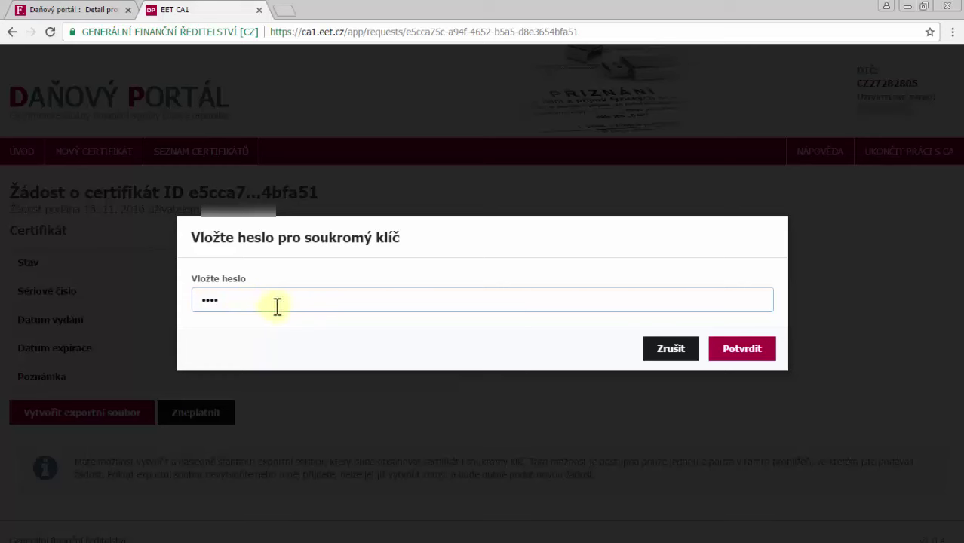
left_click(745, 351)
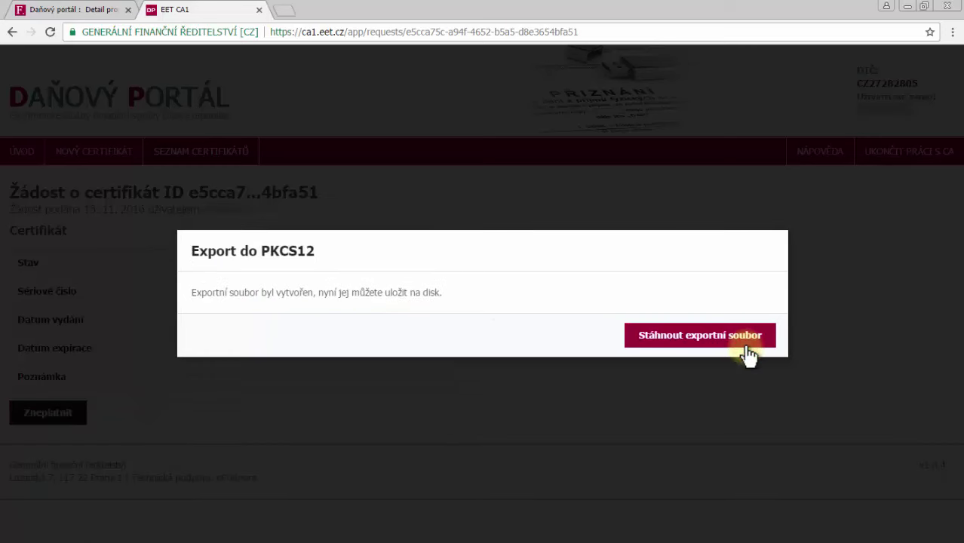
left_click(698, 337)
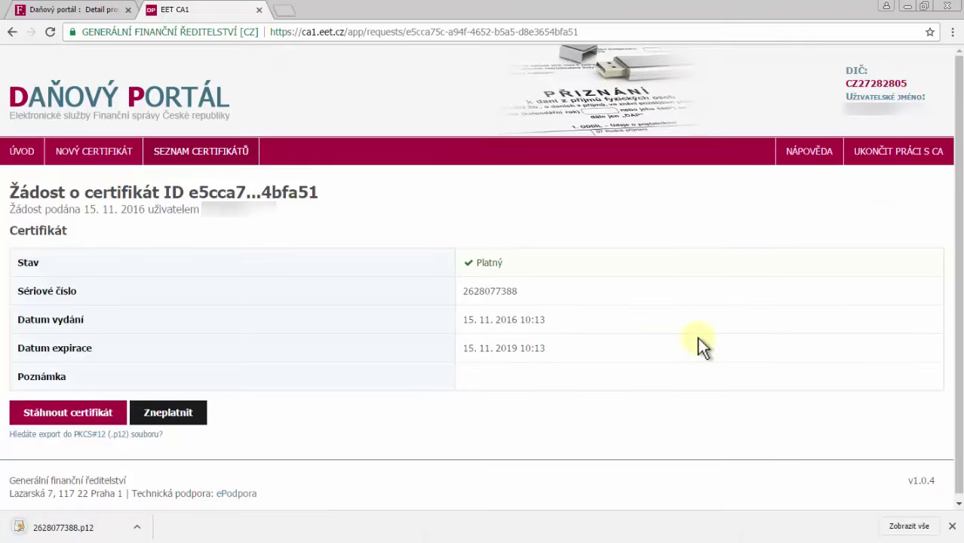
Download the CA root certificate cacert.crt from ÚVOD and open the Downloads folder
left_click(22, 154)
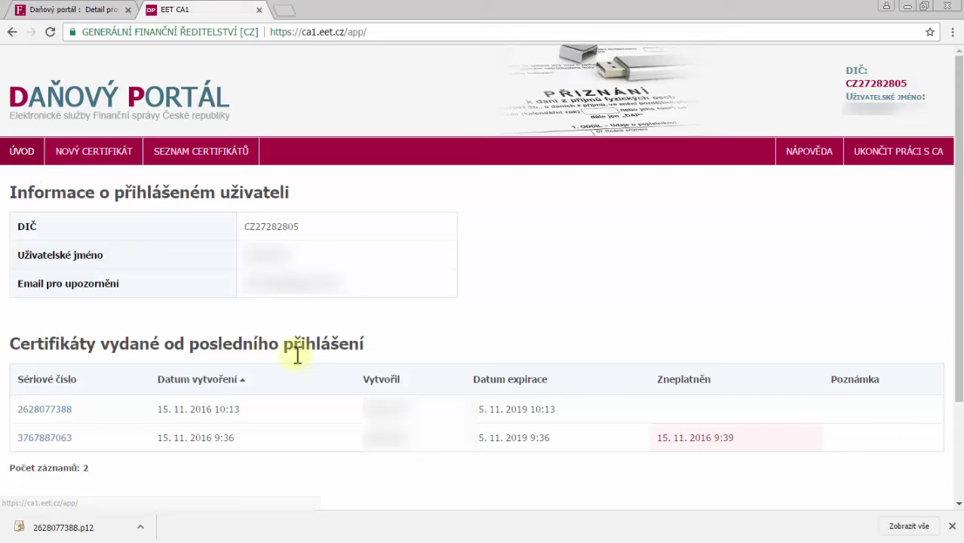
scroll(298, 355, "down", 3)
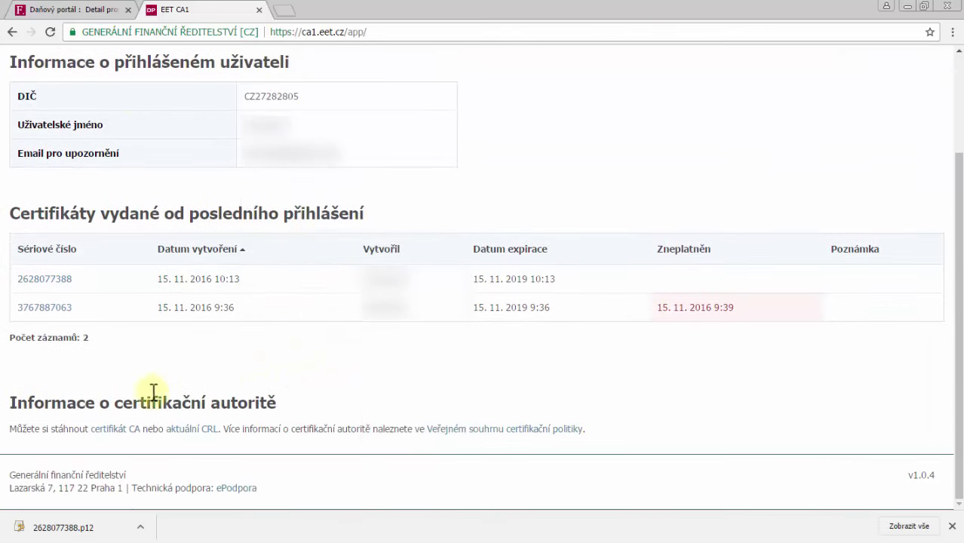
left_click(121, 427)
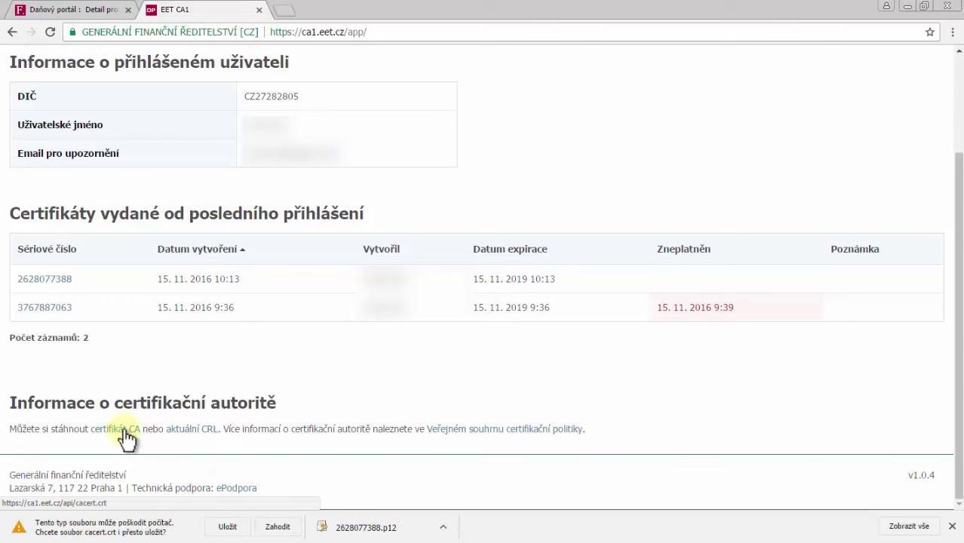
left_click(227, 527)
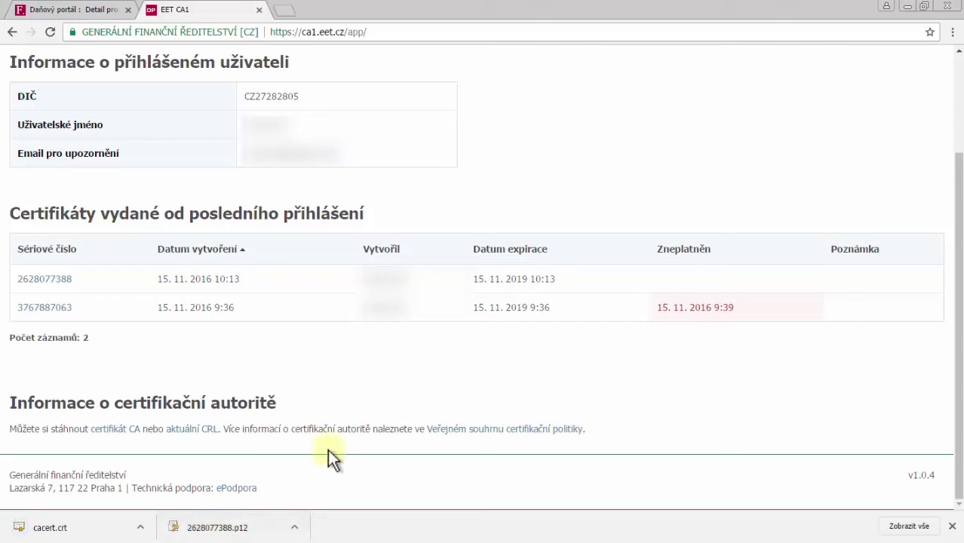
left_click(83, 527)
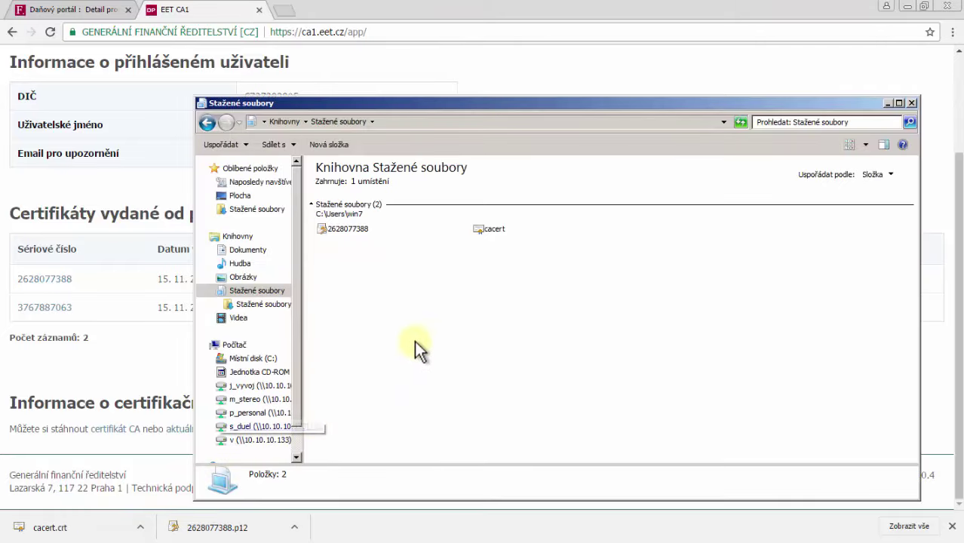
Install the EET CA 1 root certificate from cacert with the store chosen automatically
left_click(498, 229)
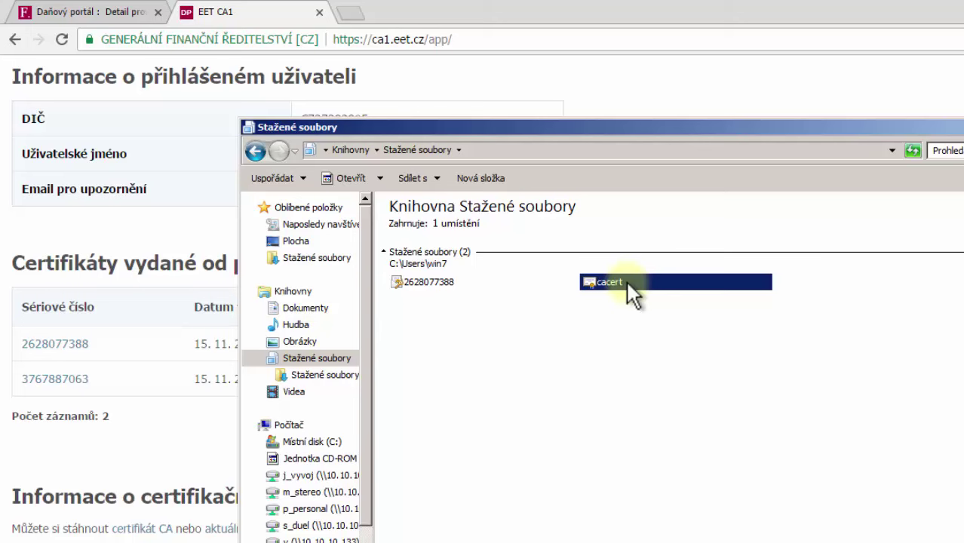
double_click(627, 284)
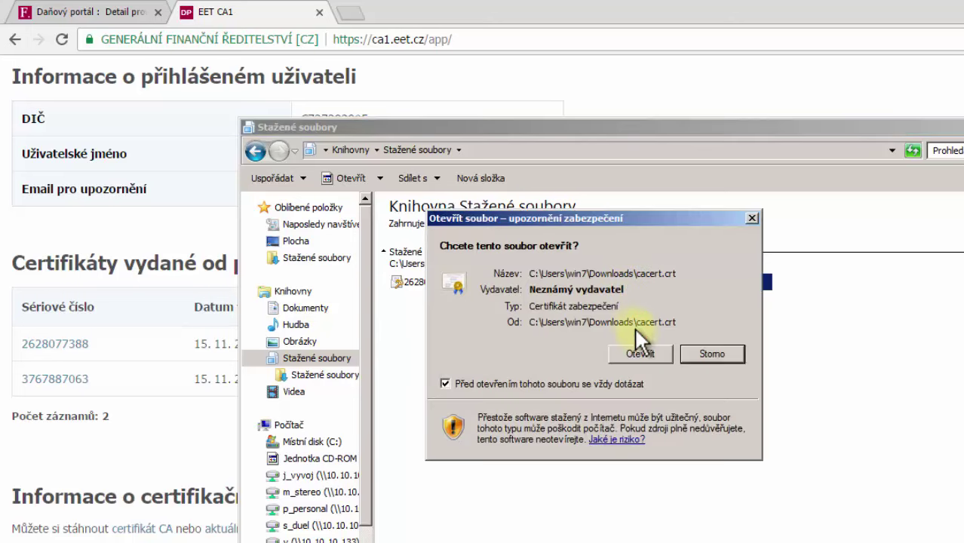
left_click(641, 351)
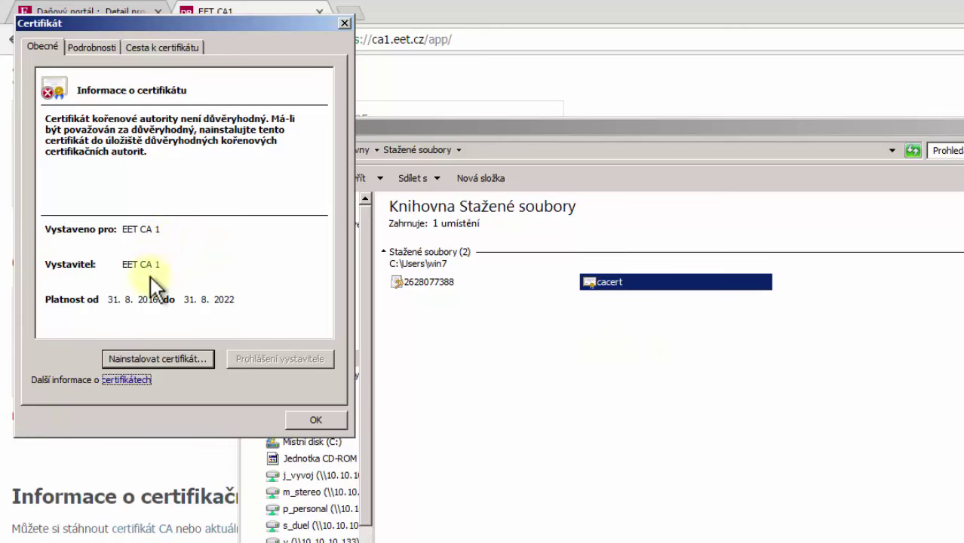
left_click(187, 358)
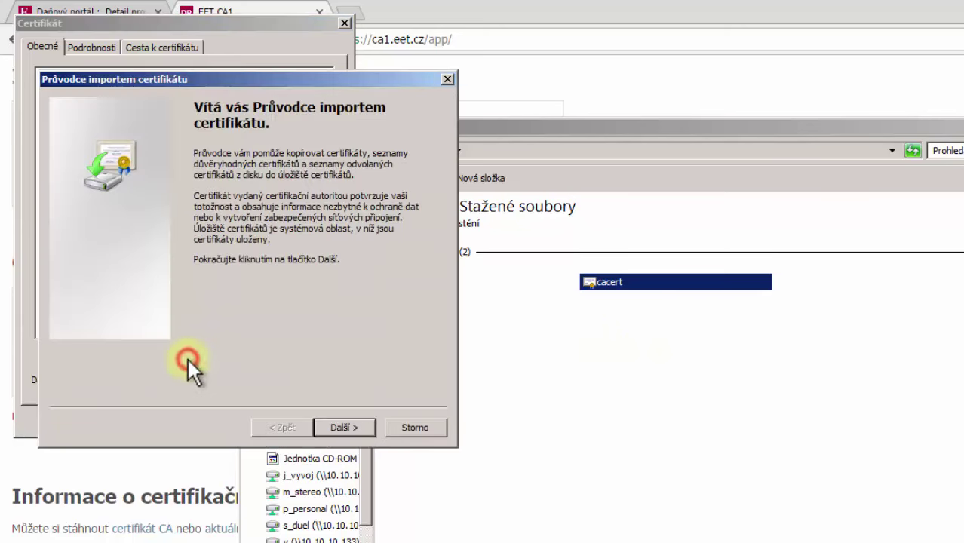
left_click(353, 423)
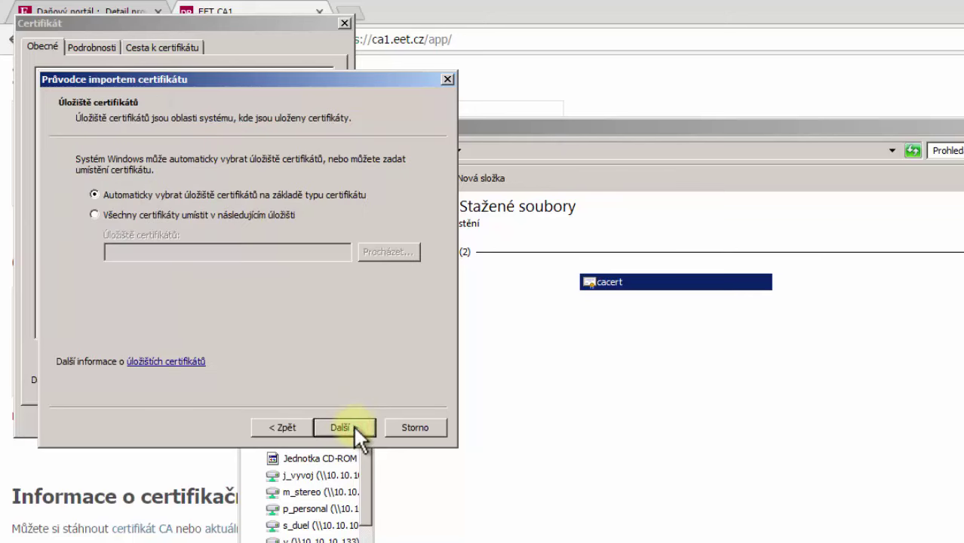
left_click(353, 426)
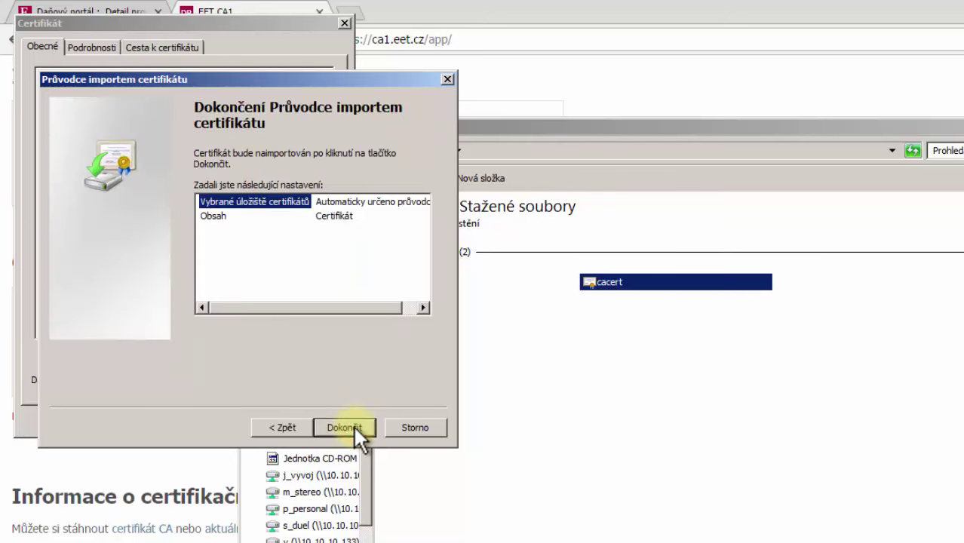
left_click(352, 424)
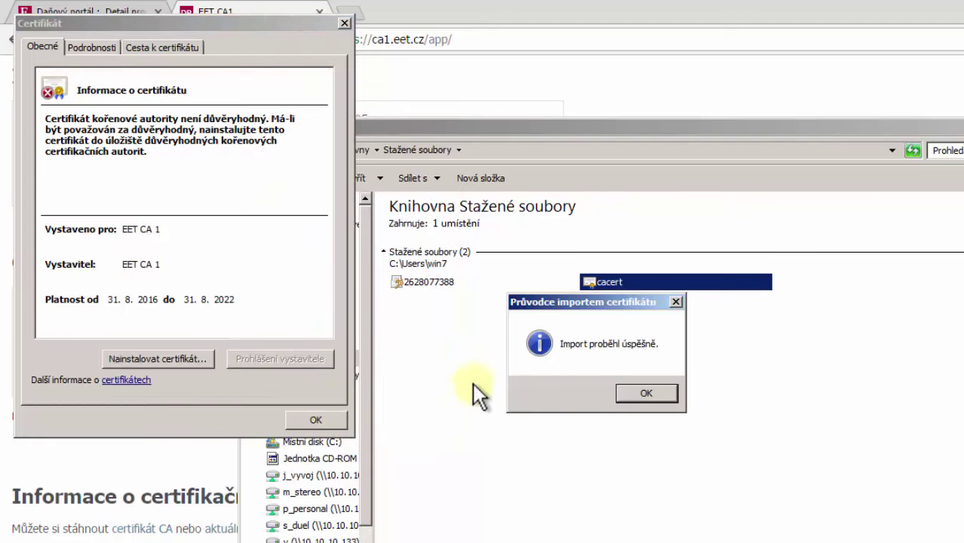
left_click(641, 394)
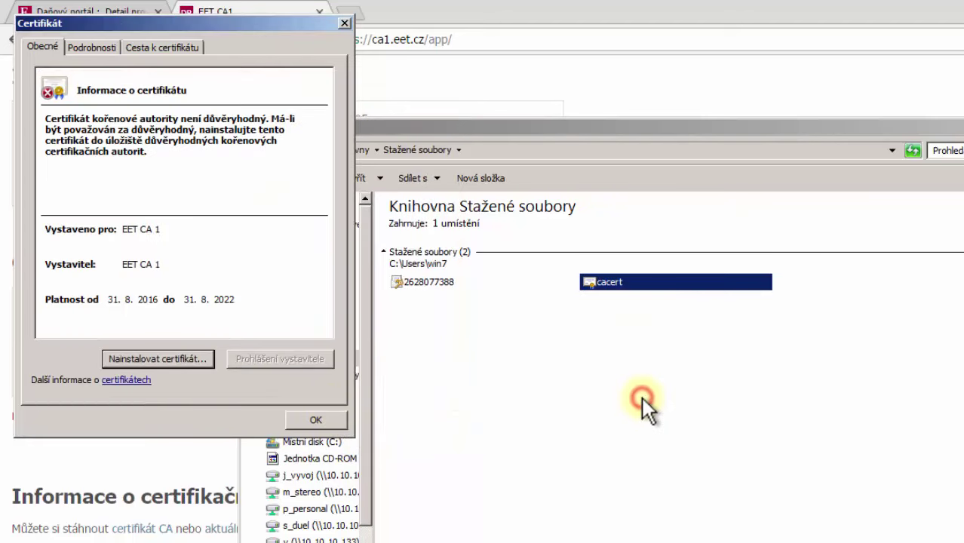
left_click(315, 419)
left_click(437, 282)
double_click(437, 281)
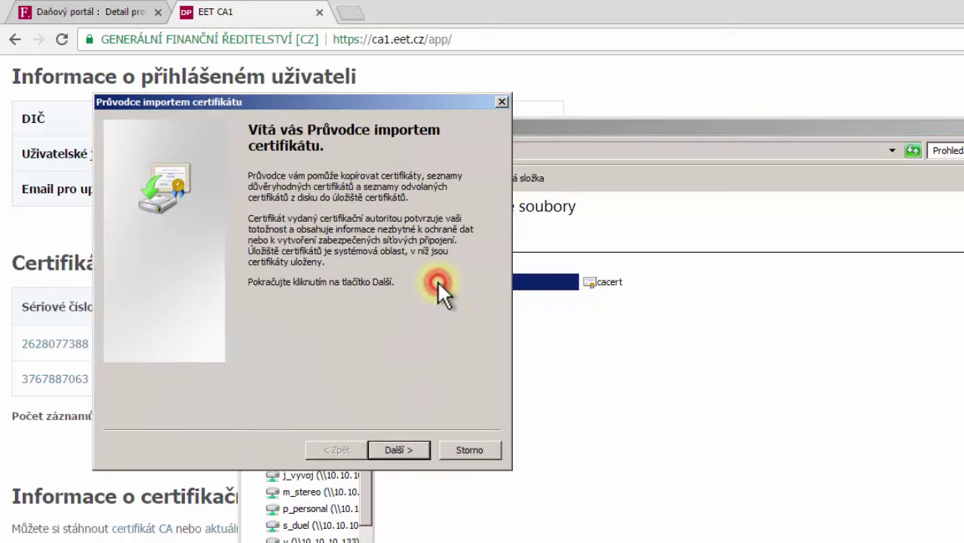
left_click(397, 450)
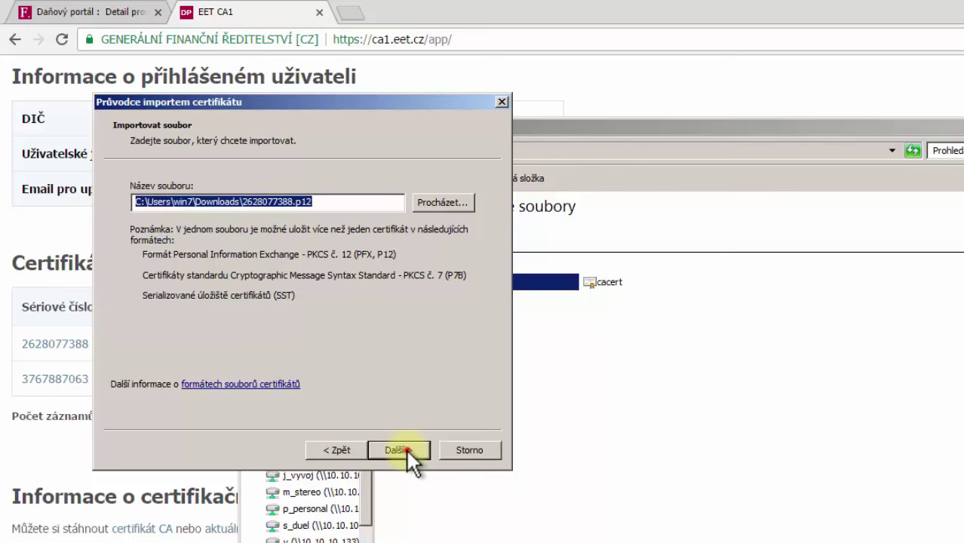
left_click(405, 448)
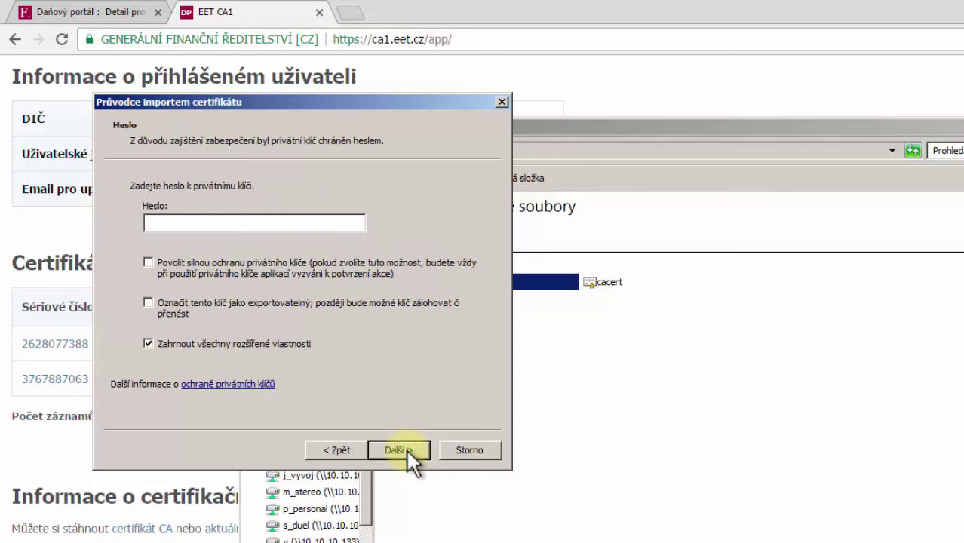
type("••••")
left_click(420, 449)
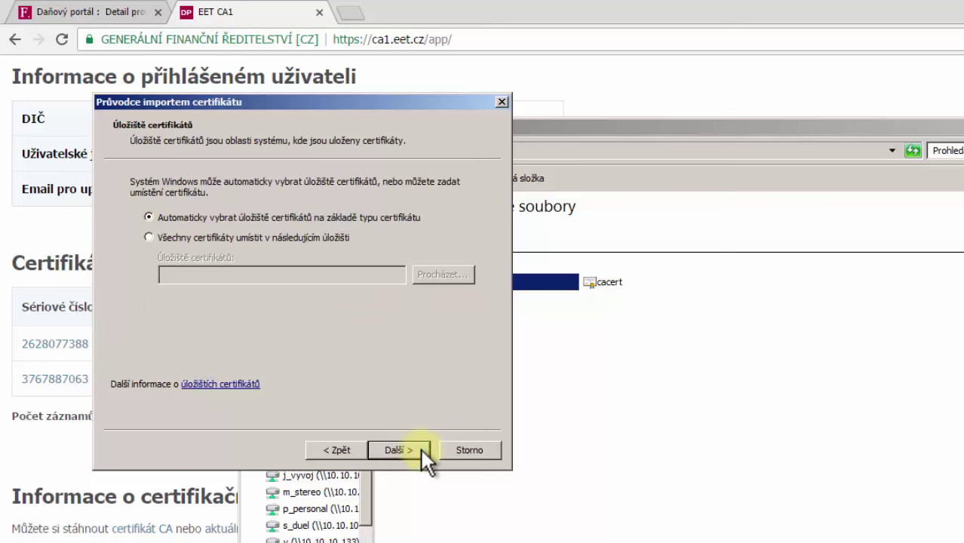
left_click(420, 450)
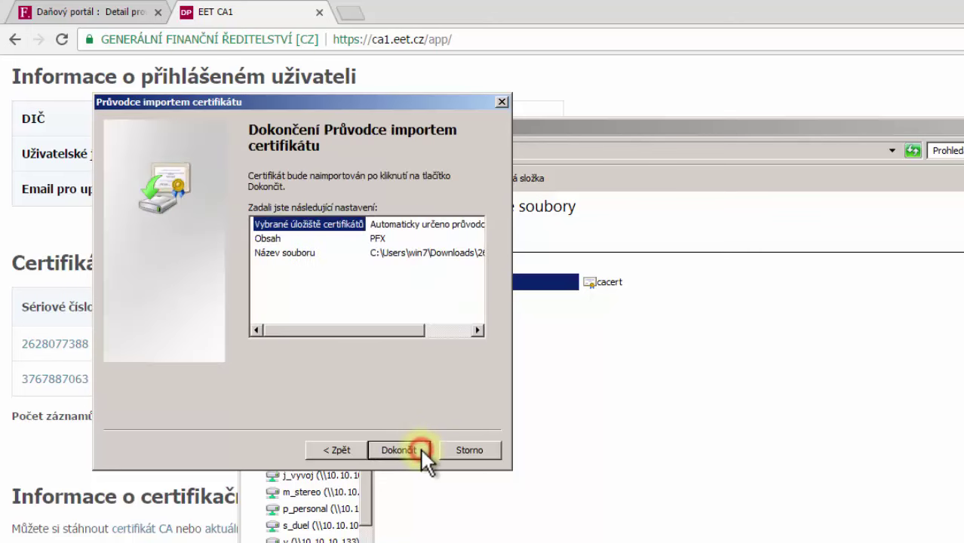
left_click(421, 449)
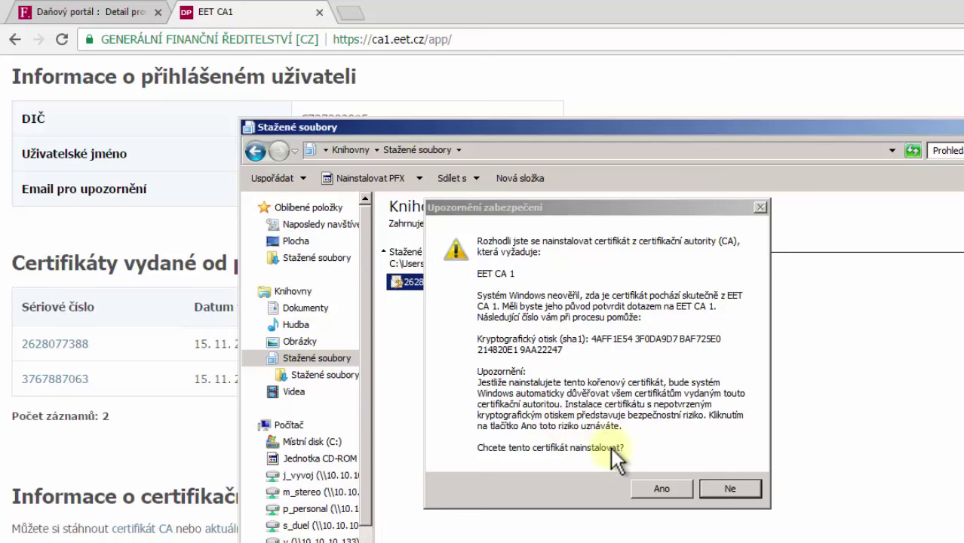
left_click(642, 486)
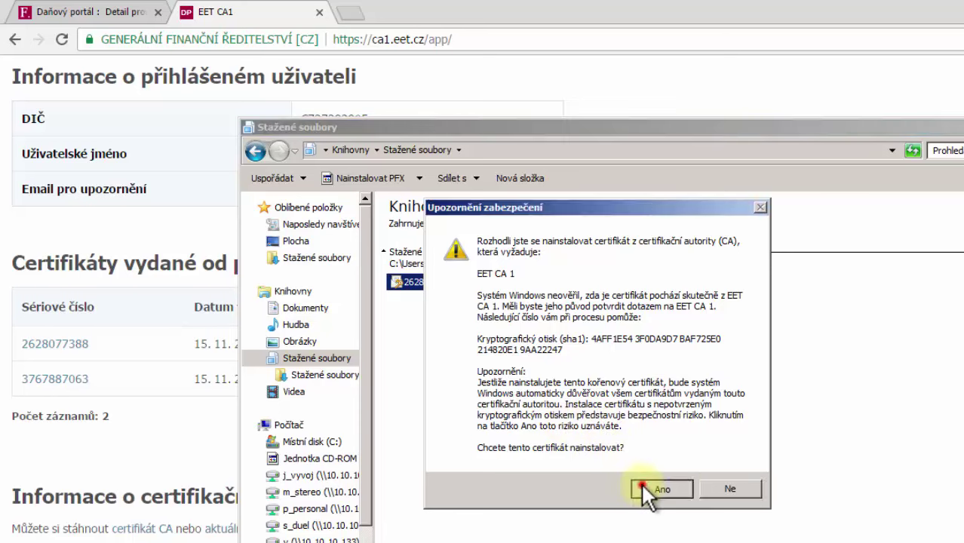
left_click(645, 392)
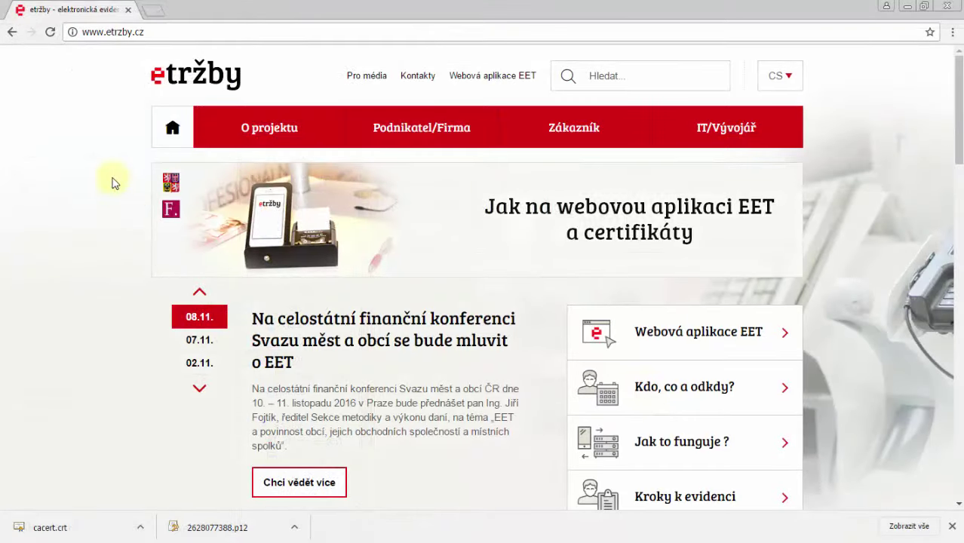
Go to O projektu > Dokumenty and open the webova_aplikace_eet.pdf guide
mouse_move(247, 134)
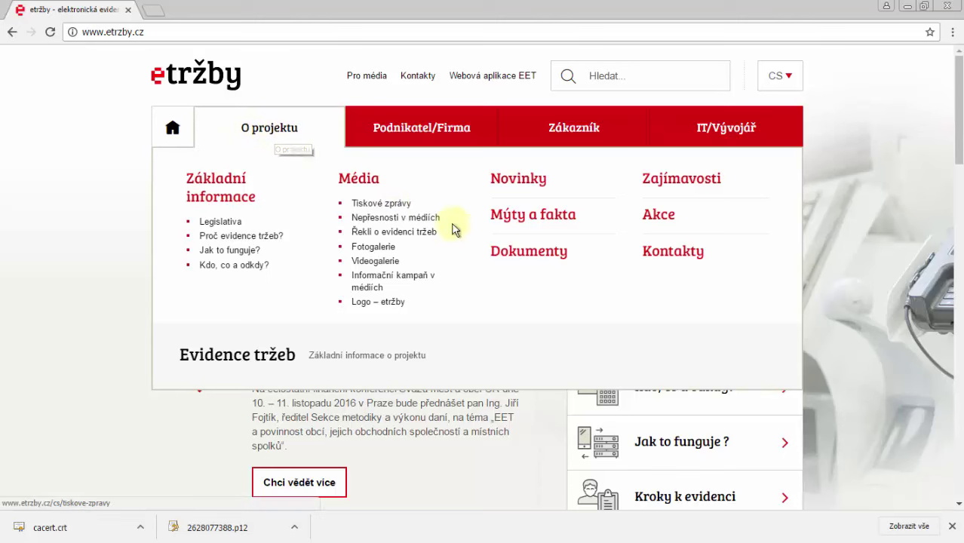
left_click(519, 251)
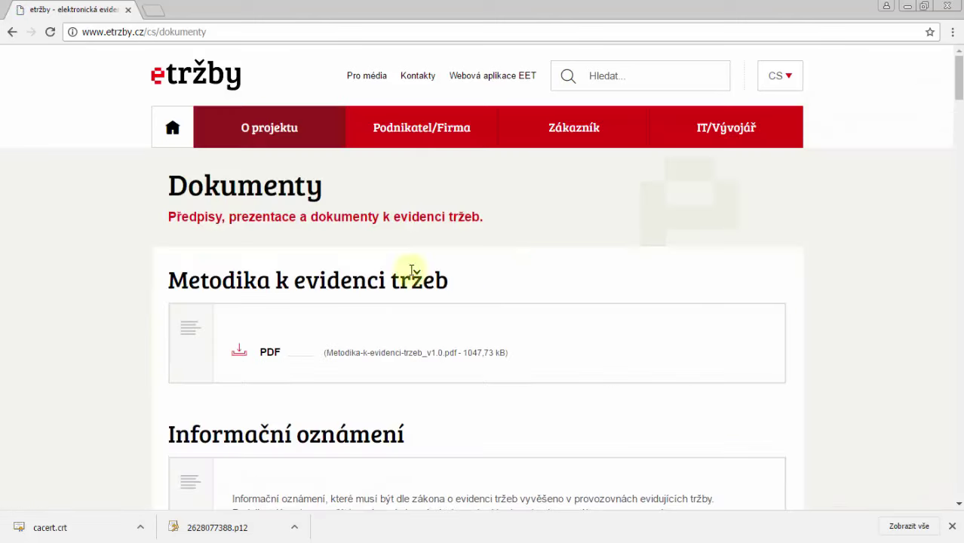
scroll(84, 273, "down", 10)
scroll(83, 275, "down", 4)
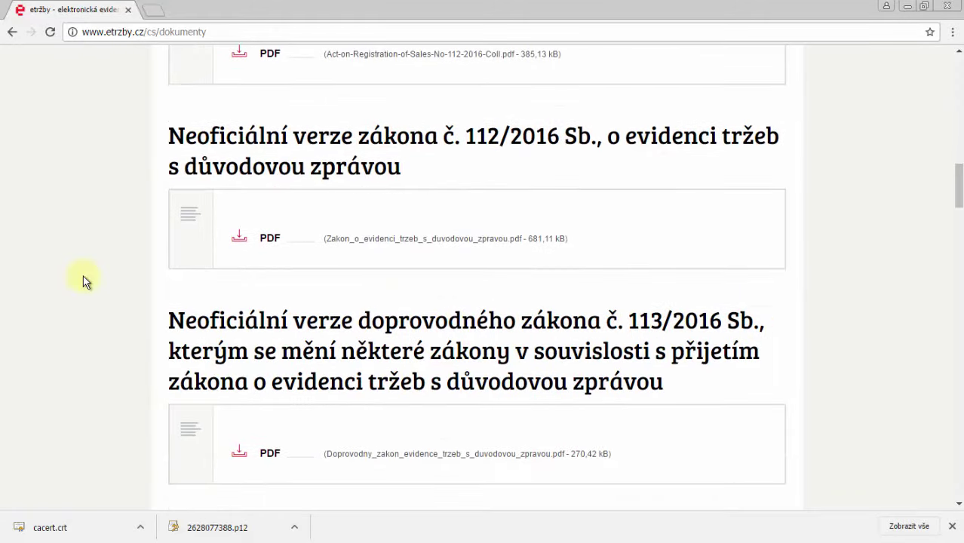
scroll(83, 276, "down", 5)
scroll(83, 277, "down", 4)
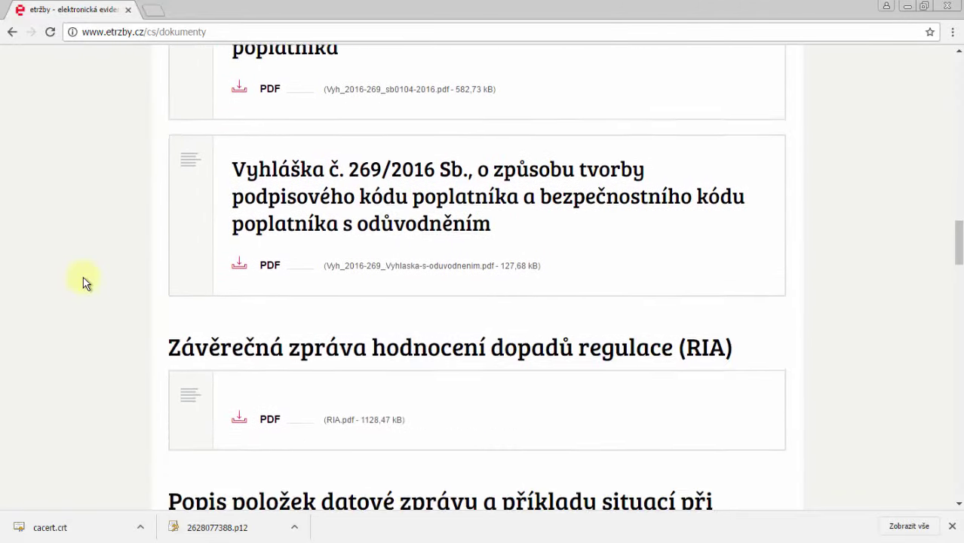
scroll(83, 277, "down", 2)
scroll(83, 277, "down", 5)
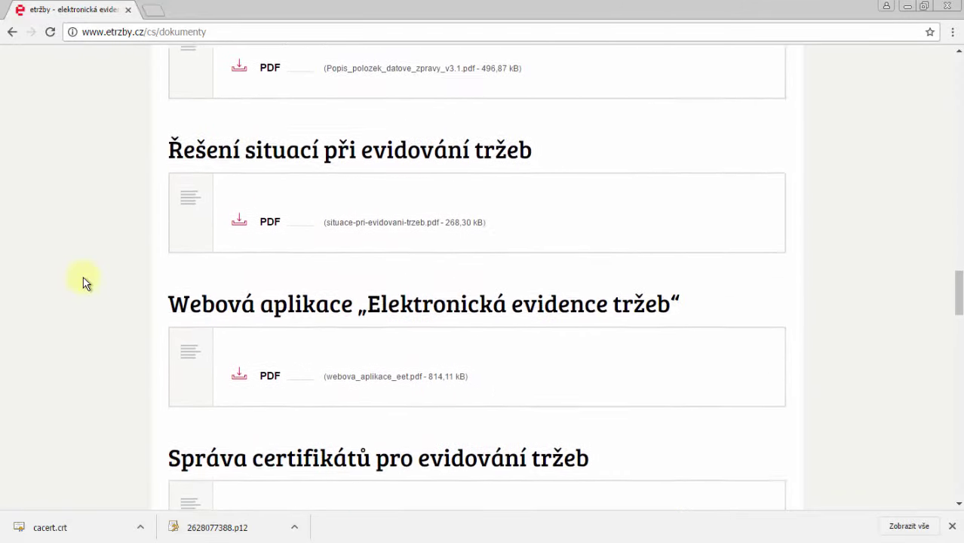
left_click(270, 223)
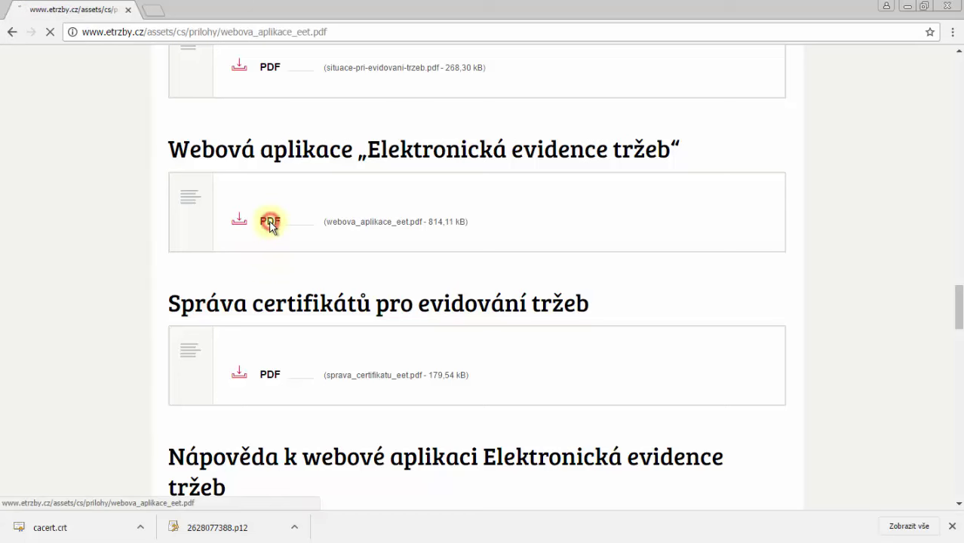